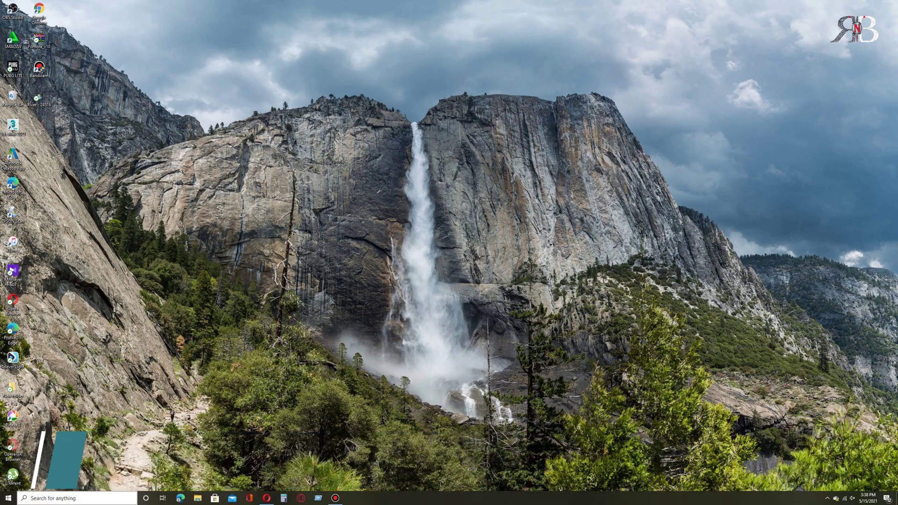
# Step: Search the Start menu for 'v' so Virus & threat protection appears as the best match
pyautogui.click(77, 498)
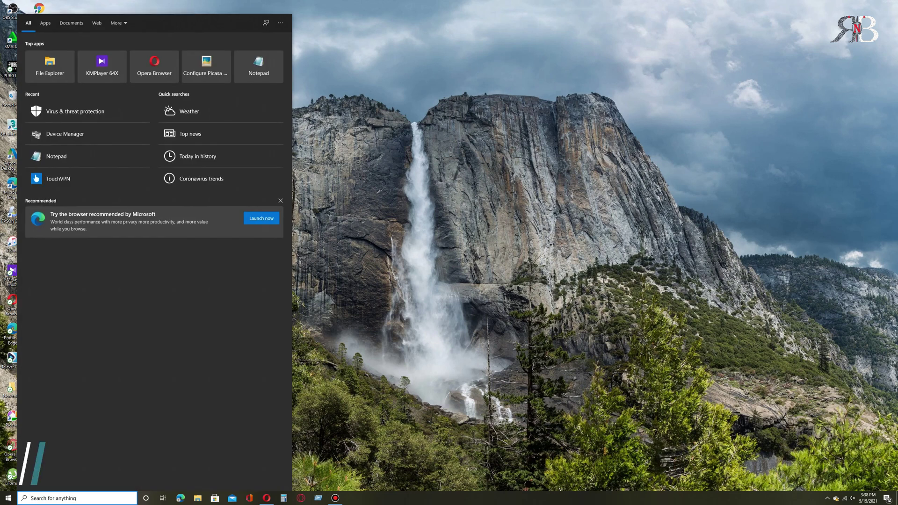
pyautogui.write('v')
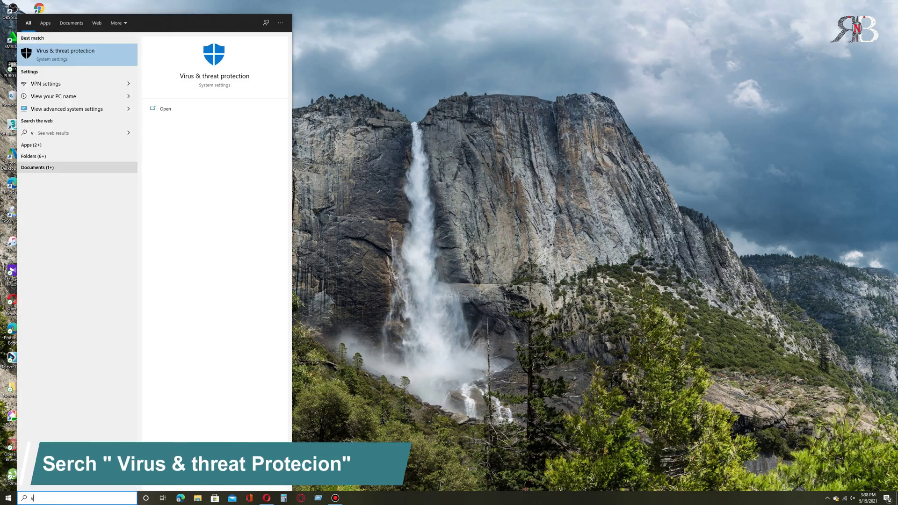
# Step: Open Virus & threat protection in Windows Security and go to its Manage settings page
pyautogui.click(77, 54)
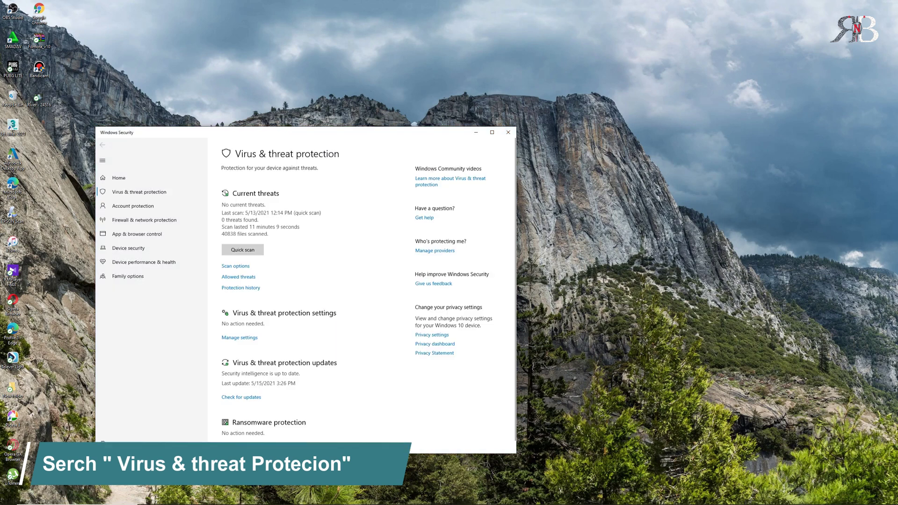
pyautogui.click(240, 336)
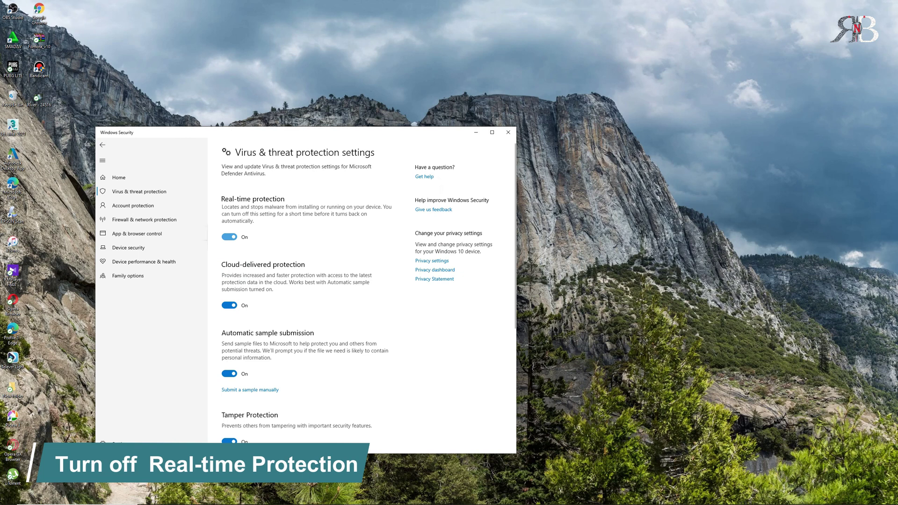
# Step: Switch Real-time, Cloud-delivered and Automatic sample submission protection to Off
pyautogui.click(230, 236)
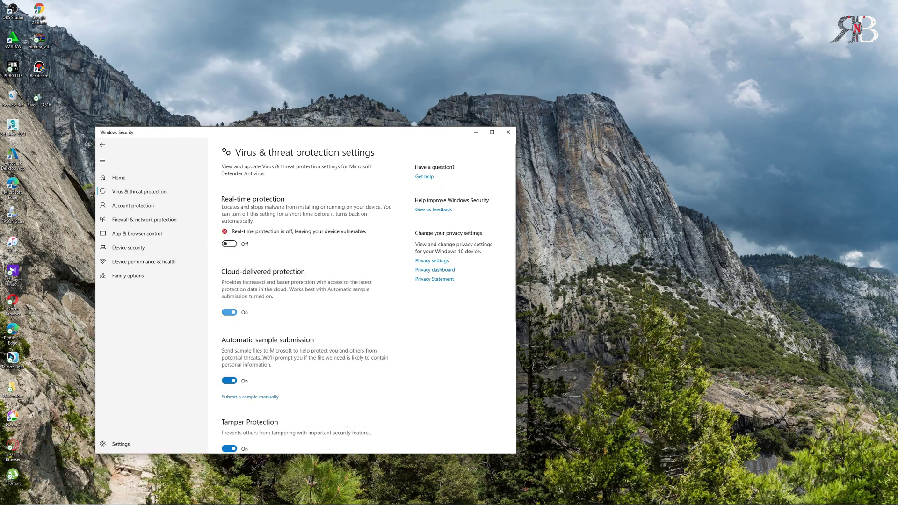
pyautogui.click(230, 312)
pyautogui.click(229, 395)
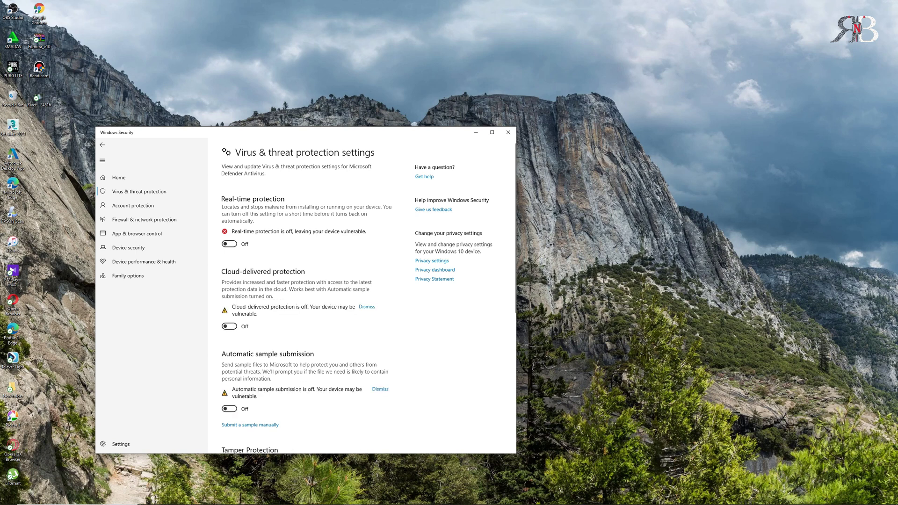
# Step: Switch Tamper Protection to Off and minimize the Windows Security window
pyautogui.scroll(-1, 304, 327)
pyautogui.scroll(-1, 230, 382)
pyautogui.click(229, 382)
pyautogui.scroll(-2, 229, 382)
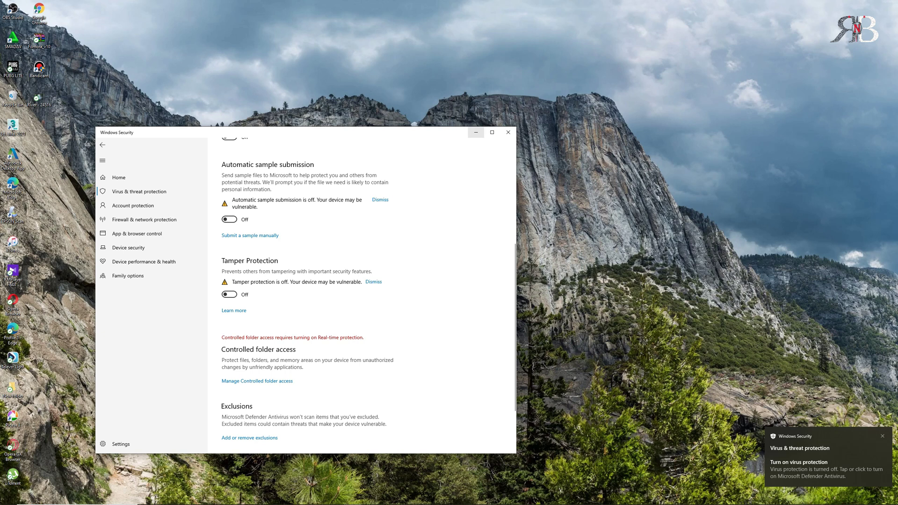
pyautogui.click(475, 133)
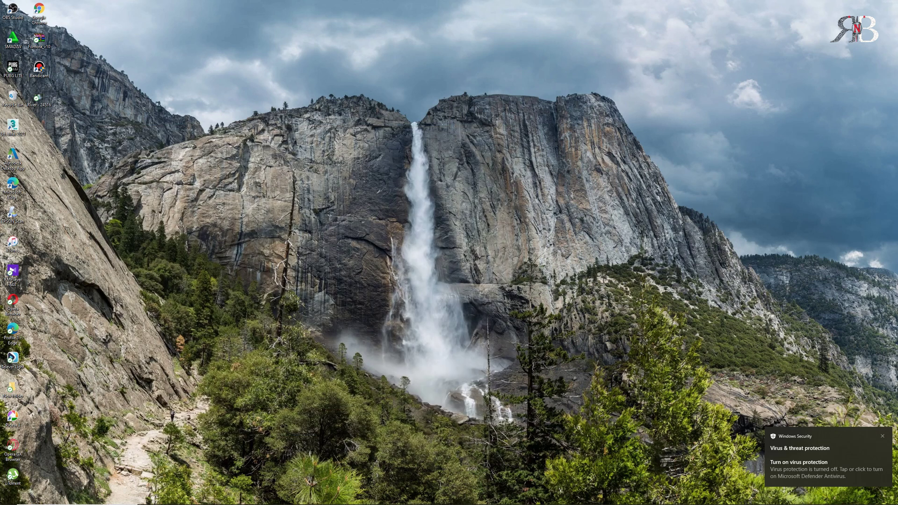
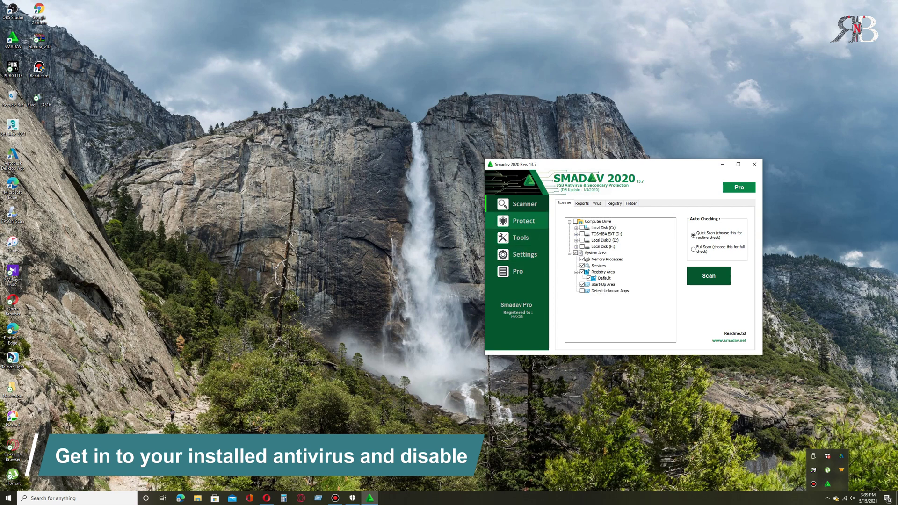
# Step: Disable Smadav's real-time protection on its Protect page and minimize the Smadav window
pyautogui.click(523, 221)
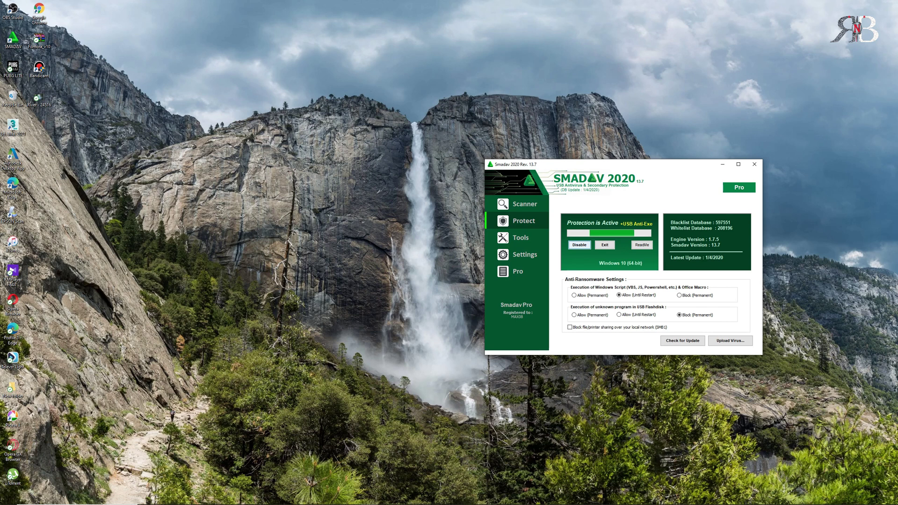
pyautogui.click(579, 245)
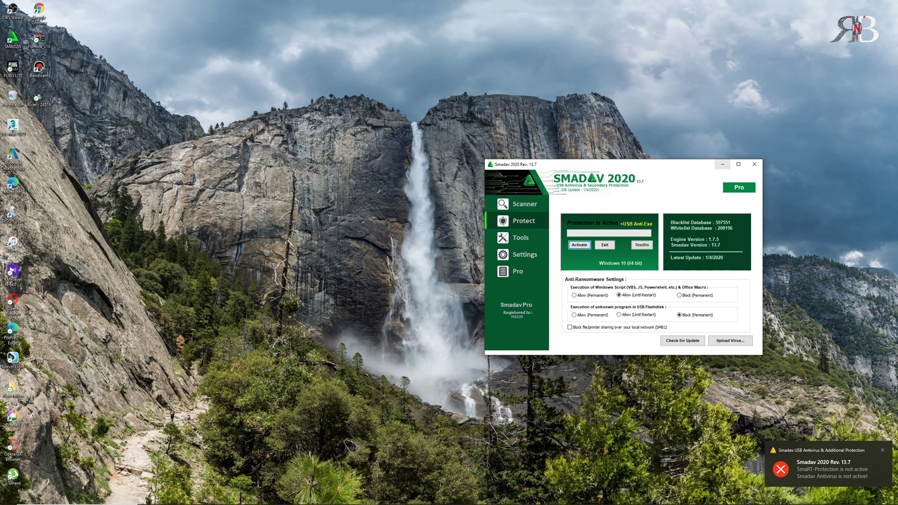
pyautogui.click(722, 164)
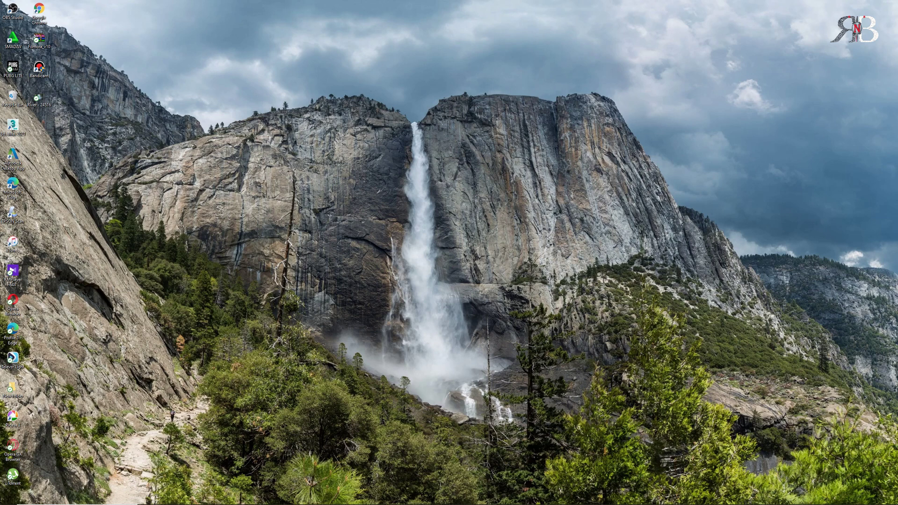
# Step: Refresh the desktop and open the New folder window
pyautogui.rightClick(361, 262)
pyautogui.click(379, 284)
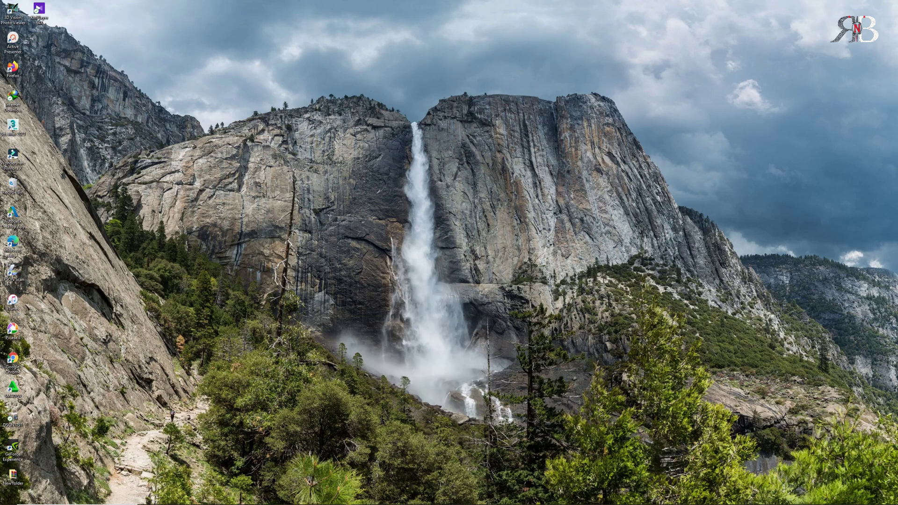
pyautogui.click(198, 498)
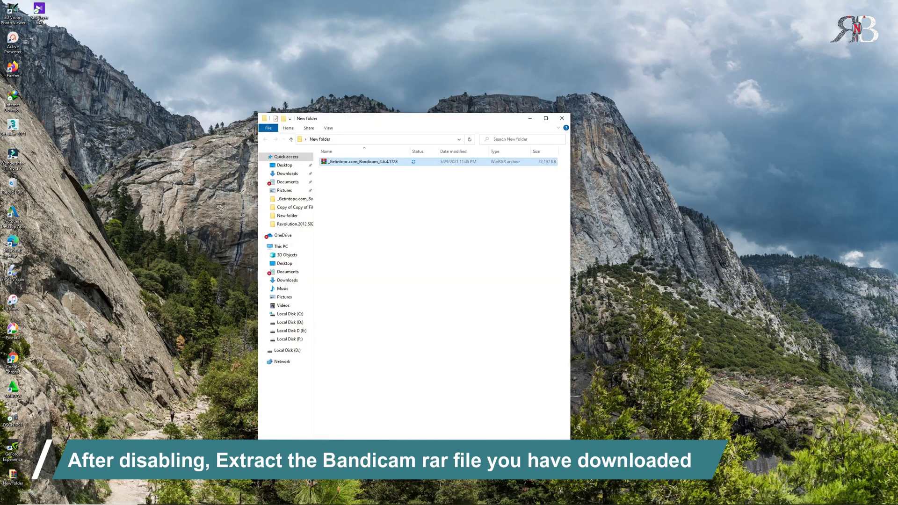
# Step: Extract the Bandicam rar with its archive password shown in plain text, then refresh the list
pyautogui.rightClick(351, 162)
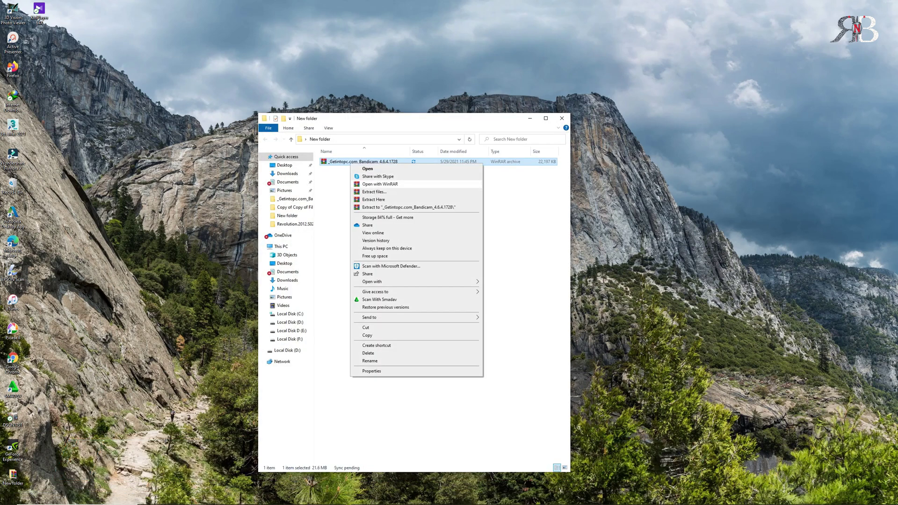
pyautogui.click(375, 192)
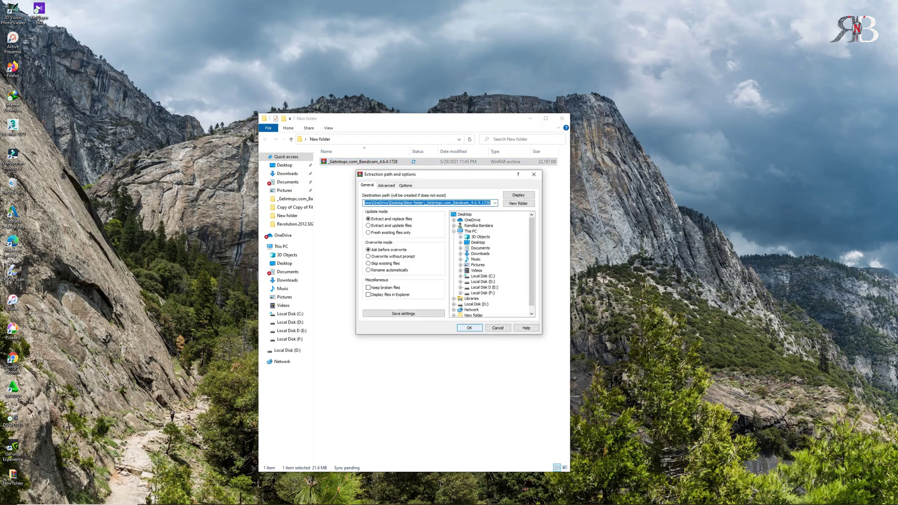
pyautogui.press('Return')
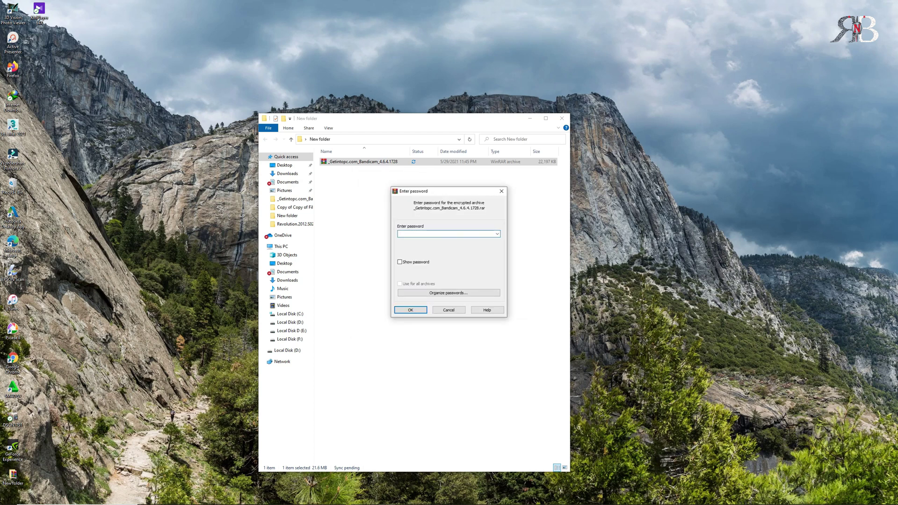
pyautogui.write('123')
pyautogui.hotkey('alt', 's')
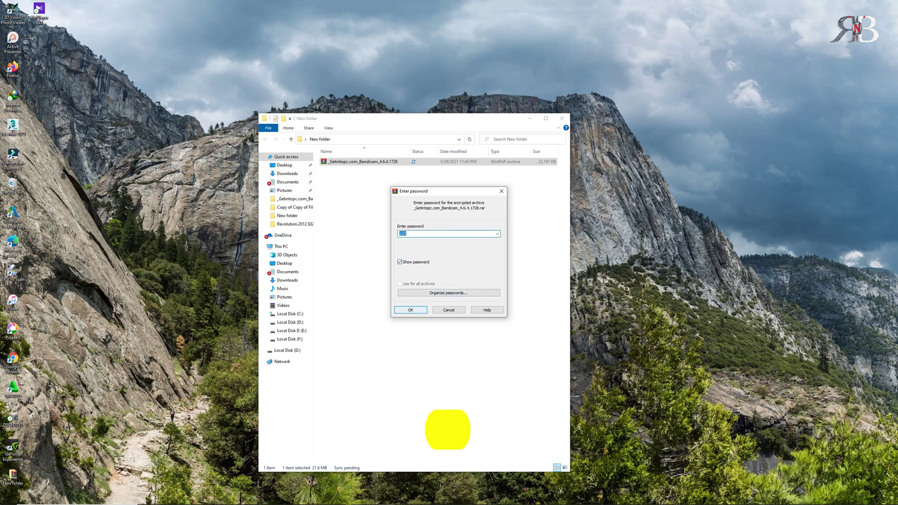
pyautogui.press('Return')
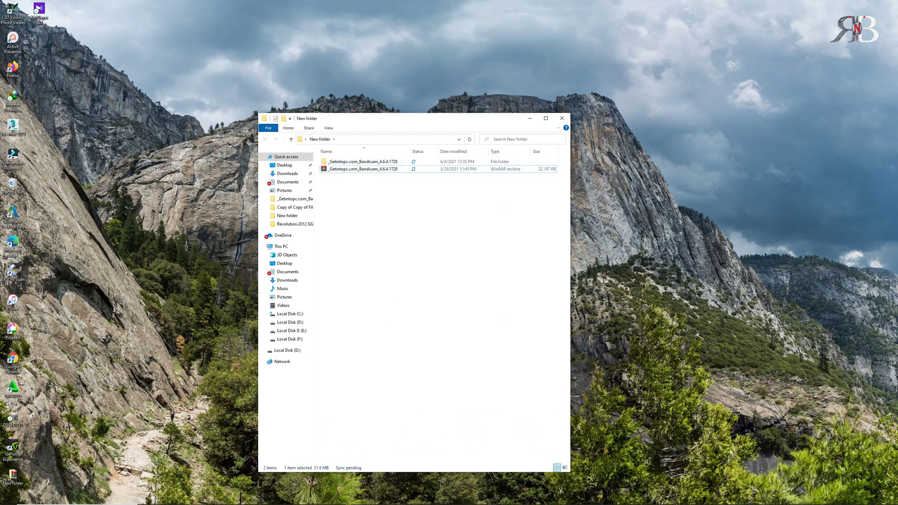
pyautogui.rightClick(389, 243)
pyautogui.click(407, 271)
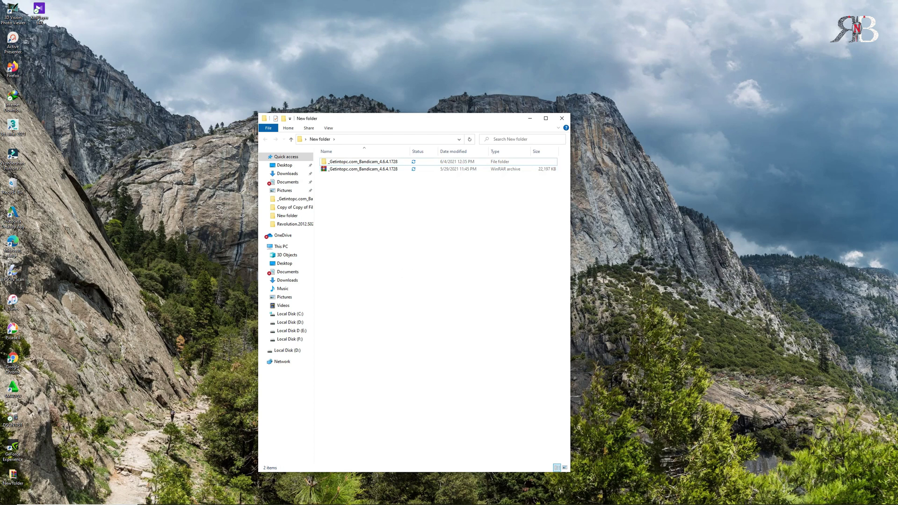
# Step: Open the extracted Bandicam_4.6.4.1728 folder and launch the Setup installer
pyautogui.doubleClick(363, 162)
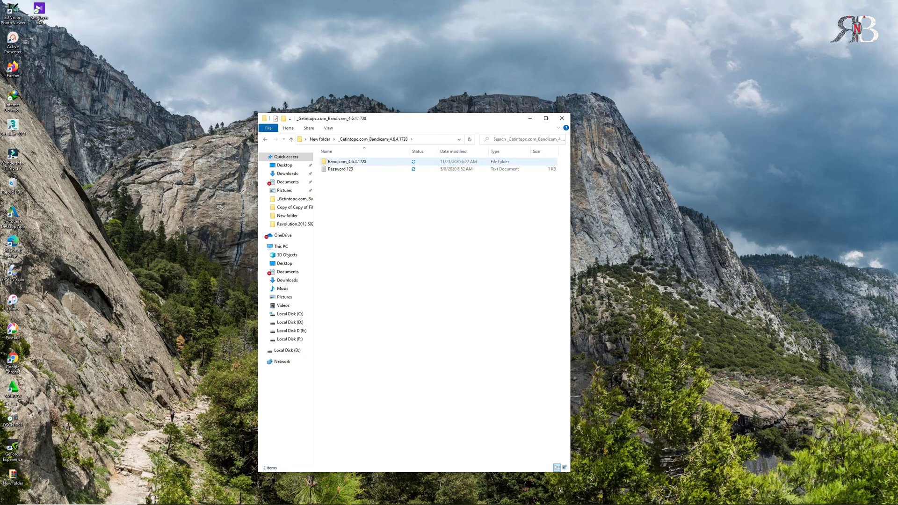
pyautogui.rightClick(344, 162)
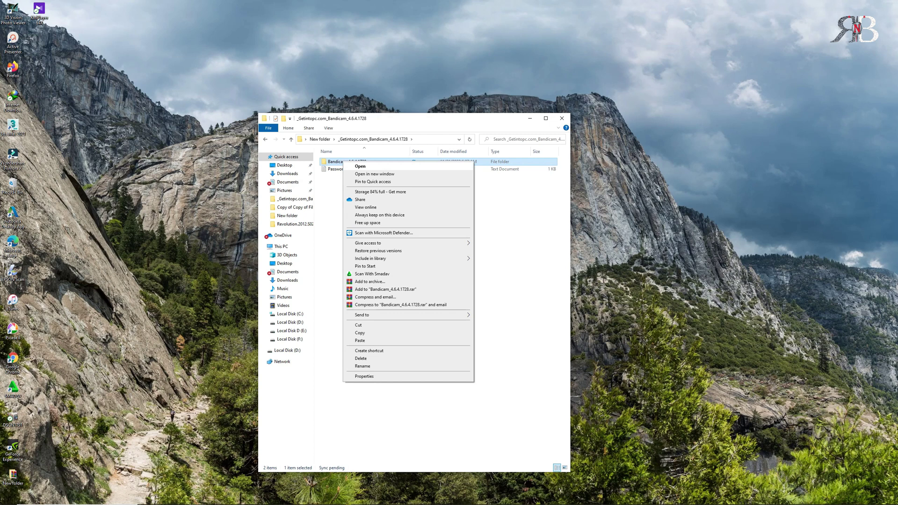
pyautogui.click(361, 166)
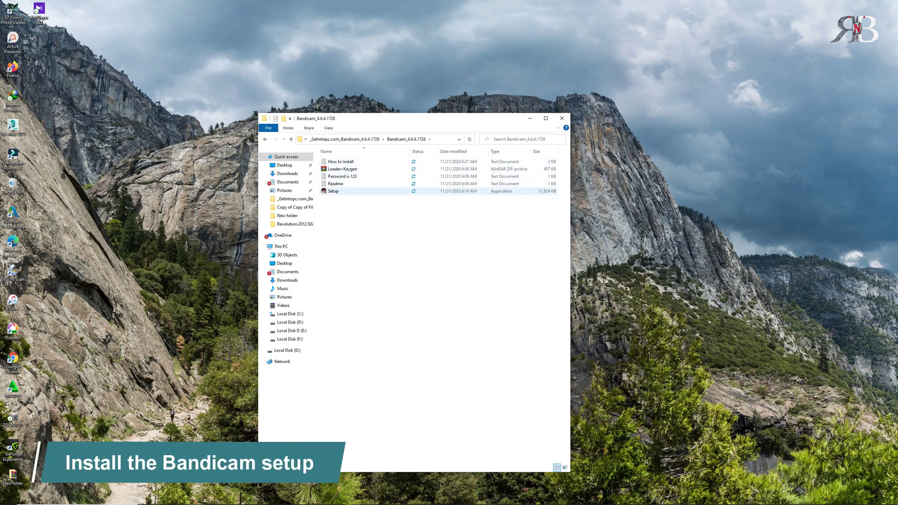
pyautogui.rightClick(334, 191)
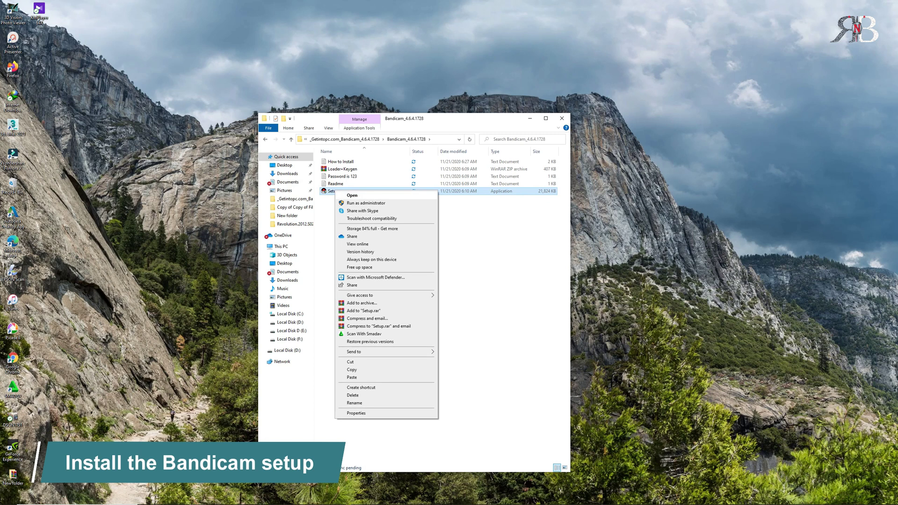
pyautogui.click(352, 195)
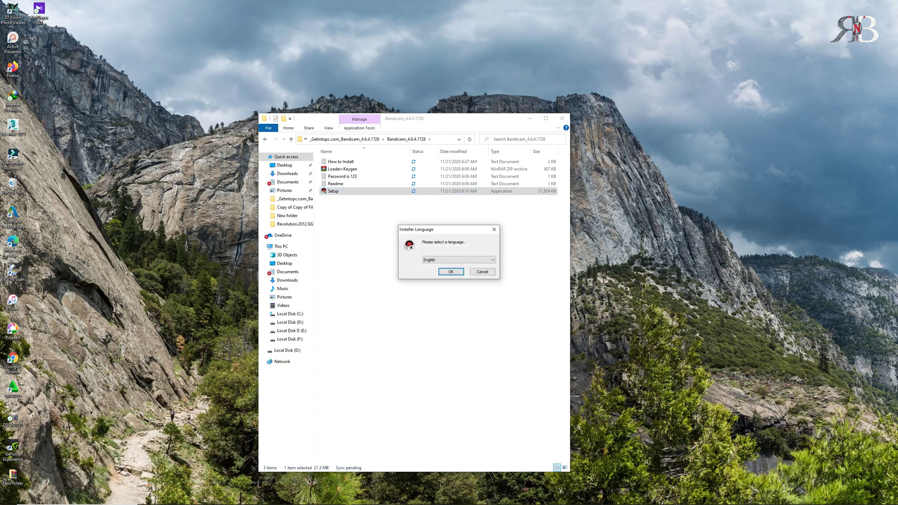
# Step: Install Bandicam in English with default components and folder, finishing with Run Bandicam checked
pyautogui.click(451, 272)
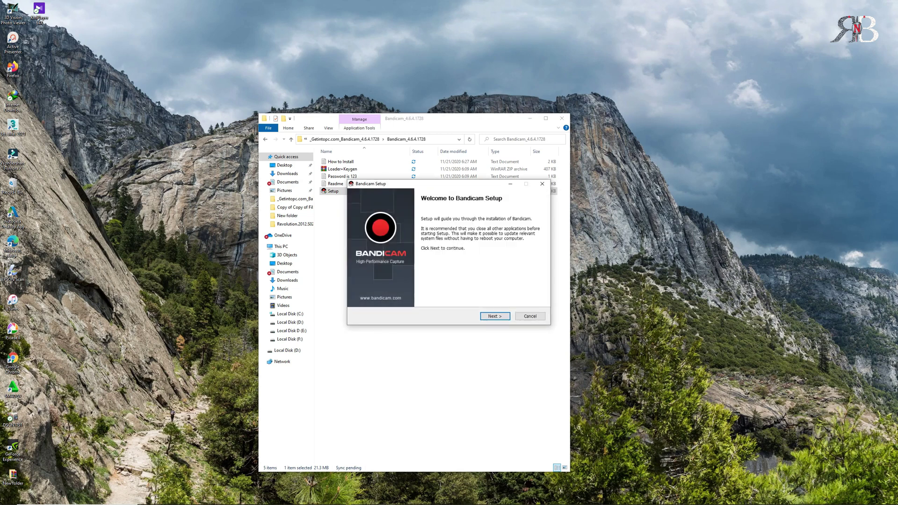
pyautogui.click(495, 316)
pyautogui.click(494, 317)
pyautogui.click(495, 316)
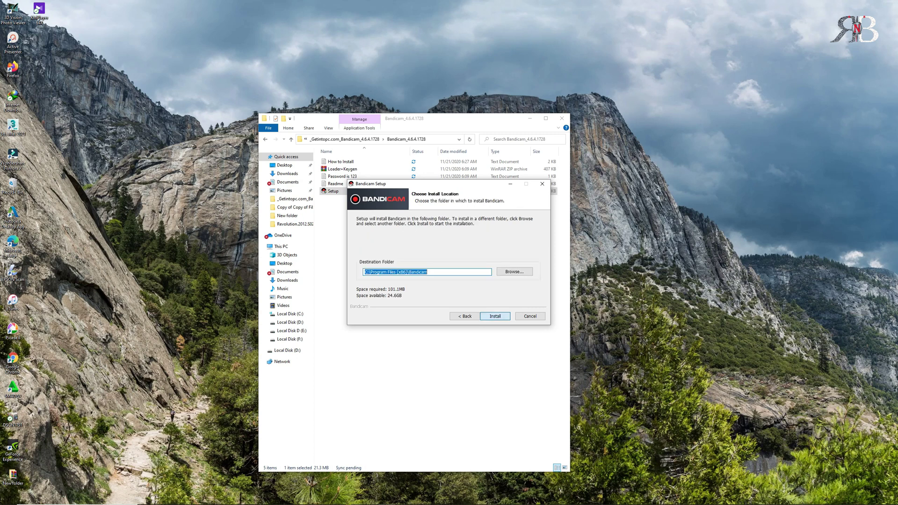
pyautogui.click(495, 316)
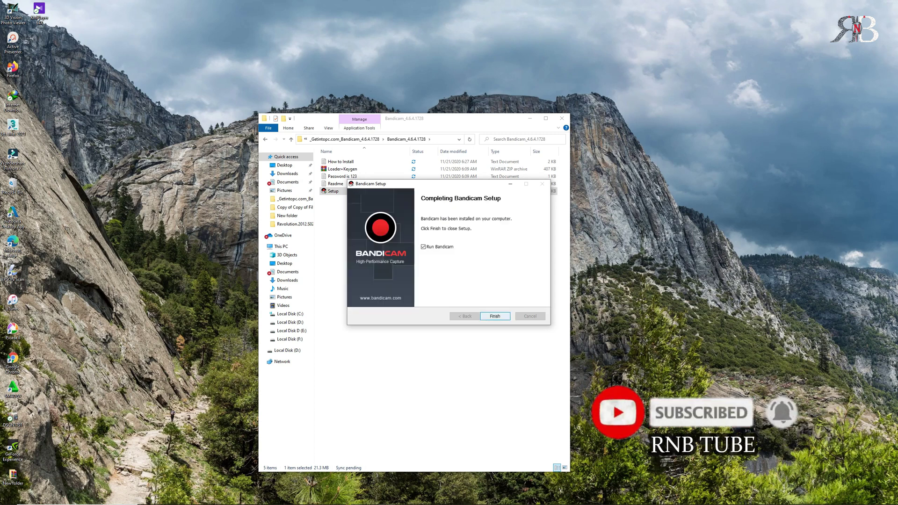
pyautogui.press('Return')
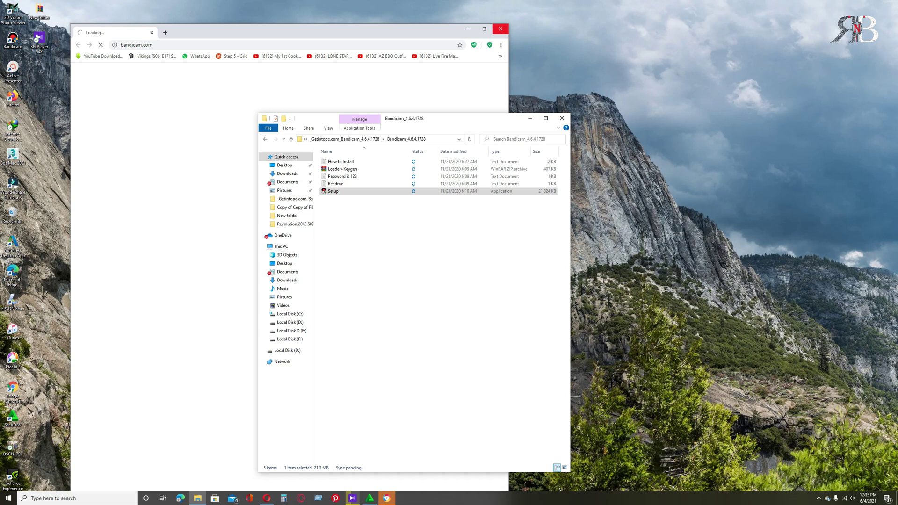
# Step: Close the bandicam.com browser page, rearrange windows to view Bandicam, then close Bandicam
pyautogui.click(500, 28)
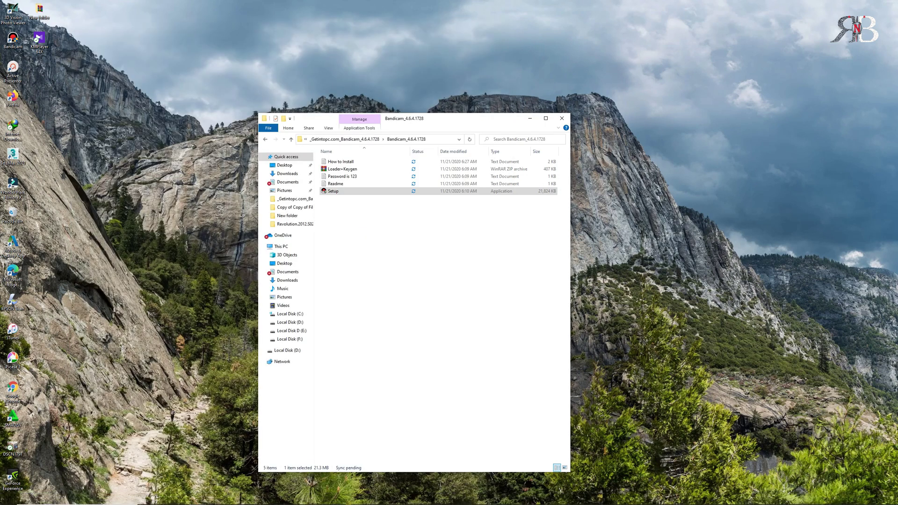
pyautogui.moveTo(491, 119); pyautogui.dragTo(794, 105)
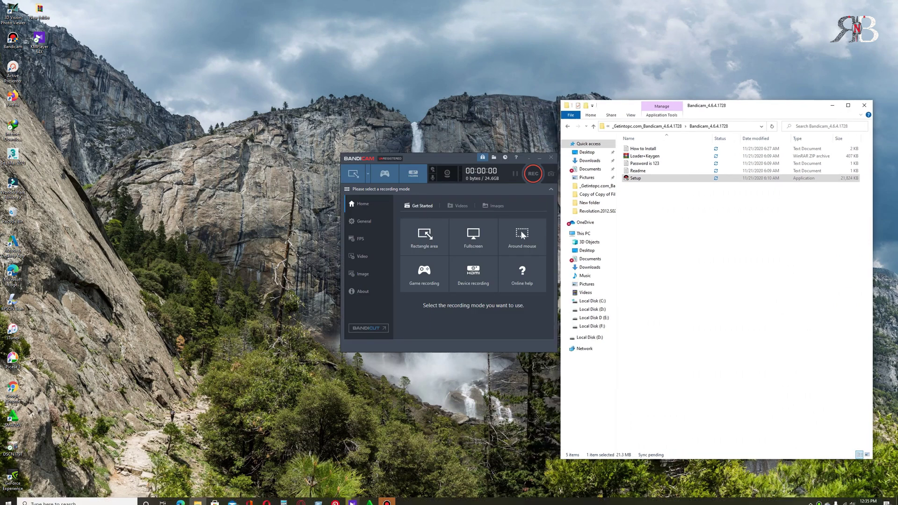
pyautogui.moveTo(440, 158); pyautogui.dragTo(375, 154)
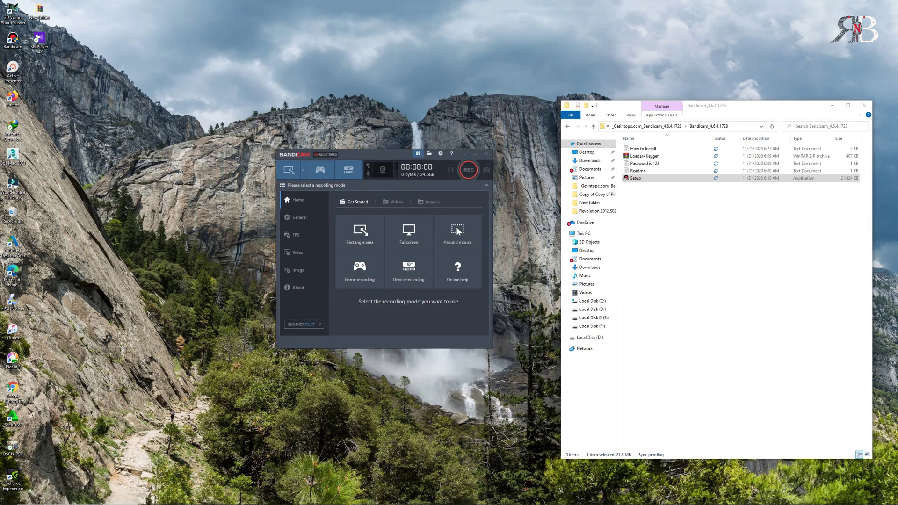
pyautogui.click(486, 153)
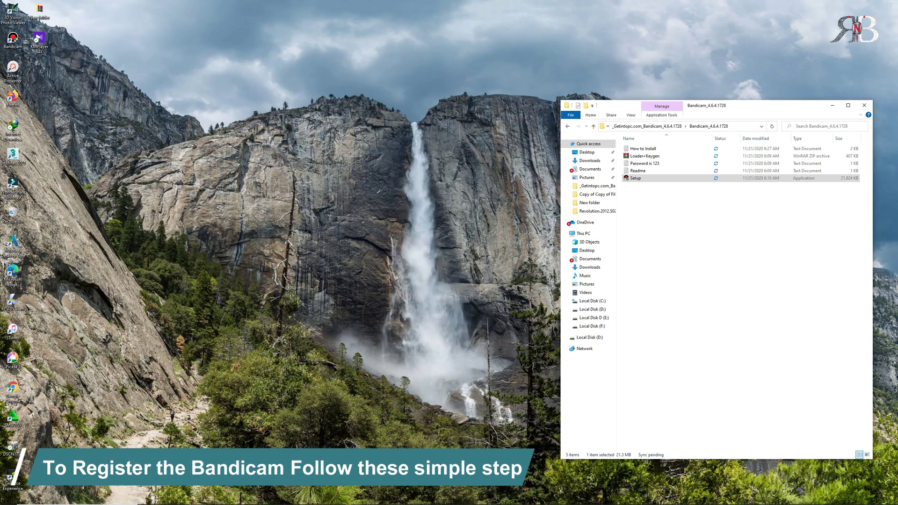
# Step: Refresh the folder and extract Loader+Keygen here, entering the archive password
pyautogui.rightClick(688, 240)
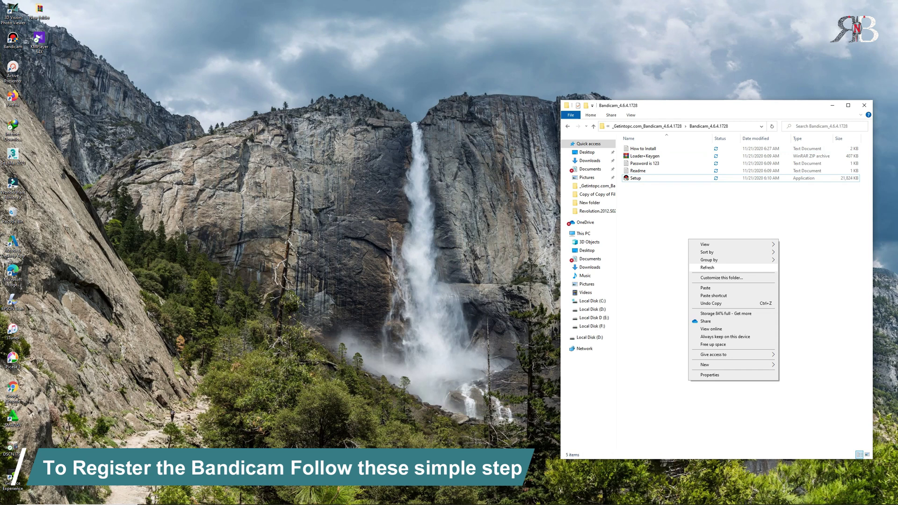
pyautogui.click(707, 267)
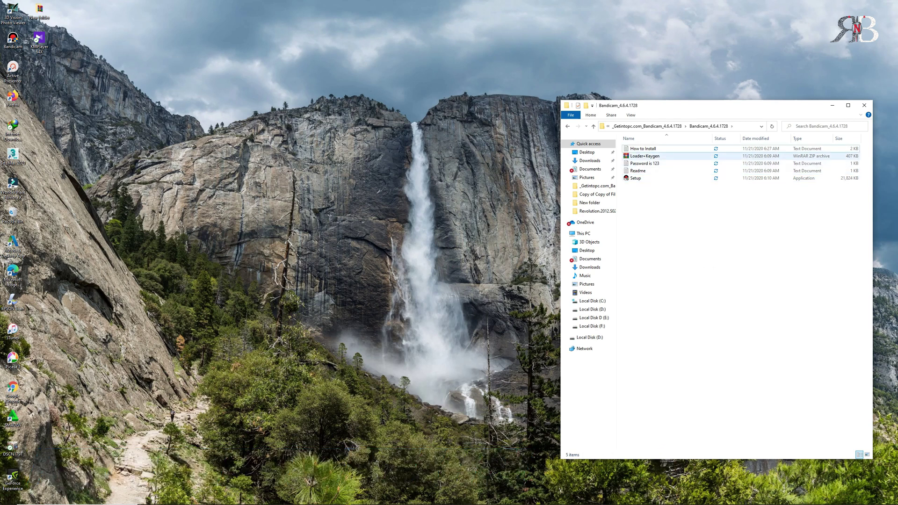
pyautogui.rightClick(646, 157)
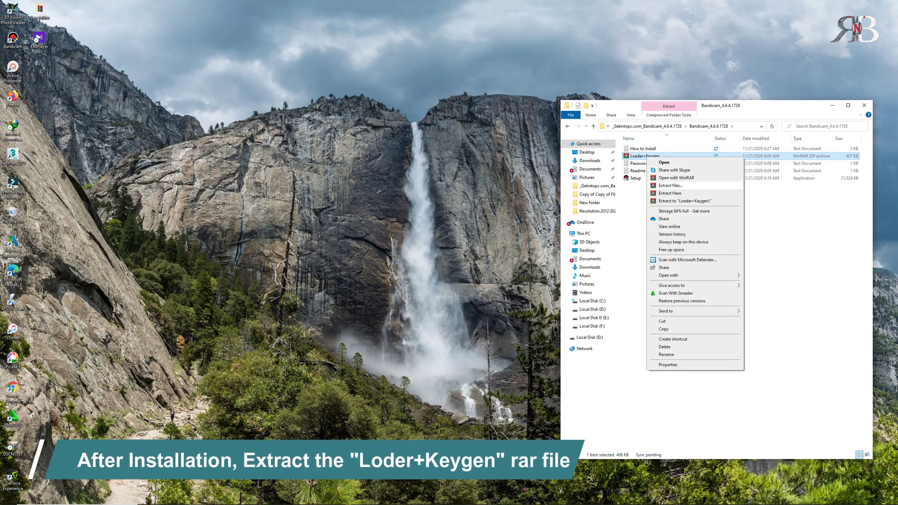
pyautogui.click(669, 194)
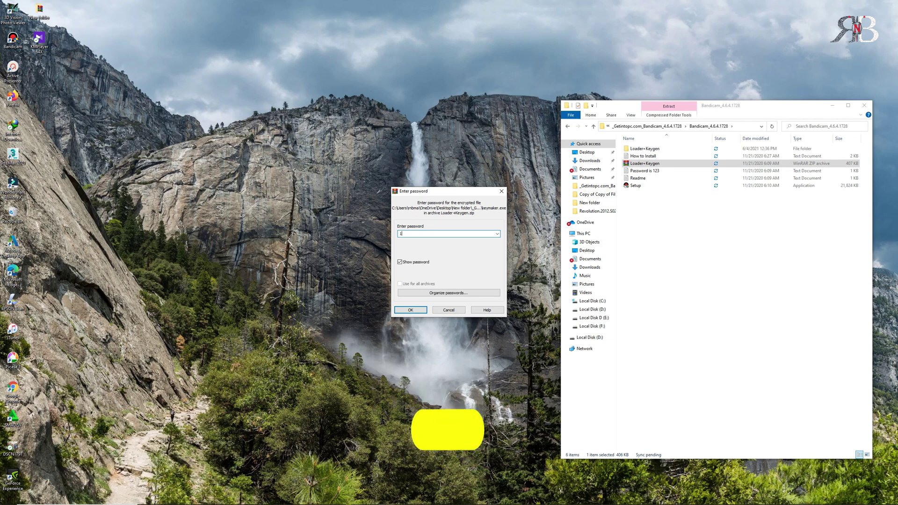
pyautogui.write('123')
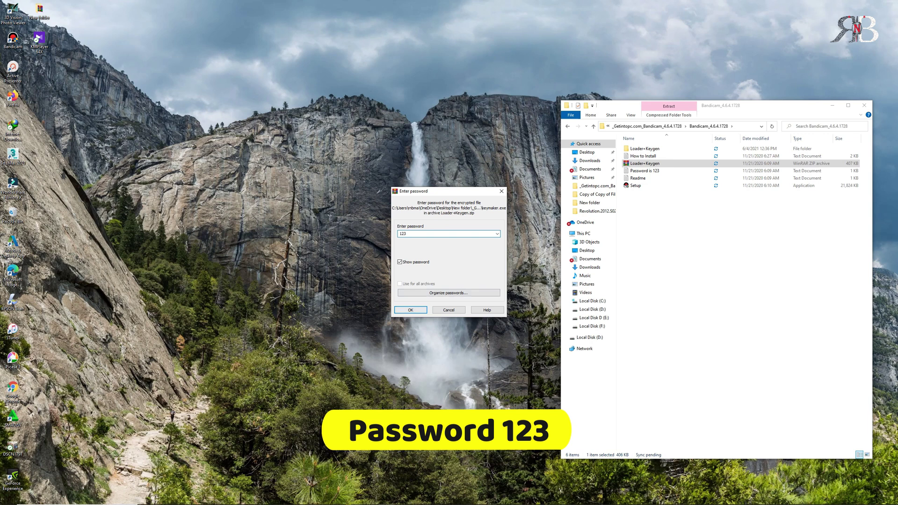
pyautogui.press('Return')
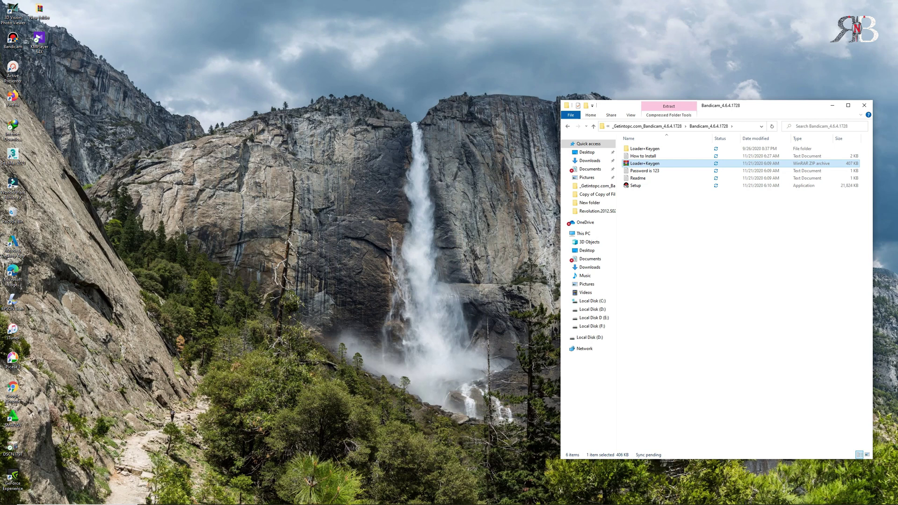
# Step: Refresh the listing and open the Loader+Keygen > Keygen folder
pyautogui.rightClick(680, 205)
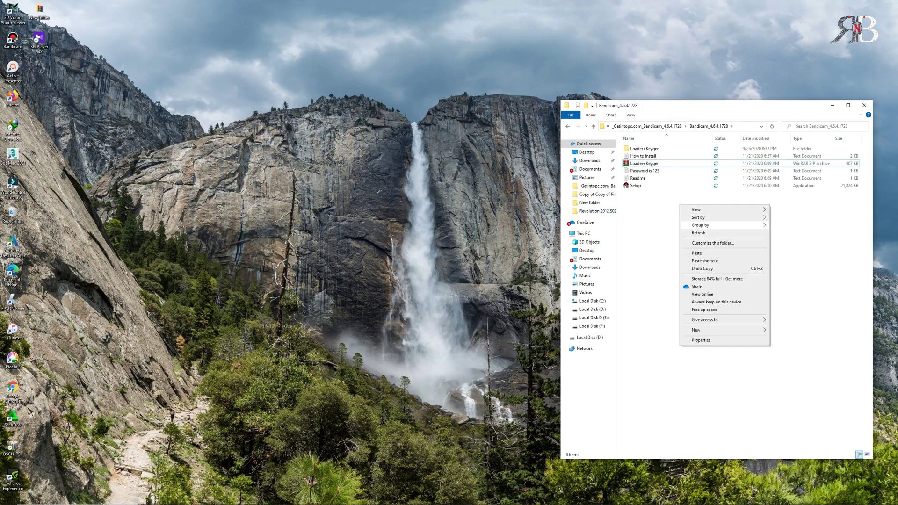
pyautogui.click(693, 233)
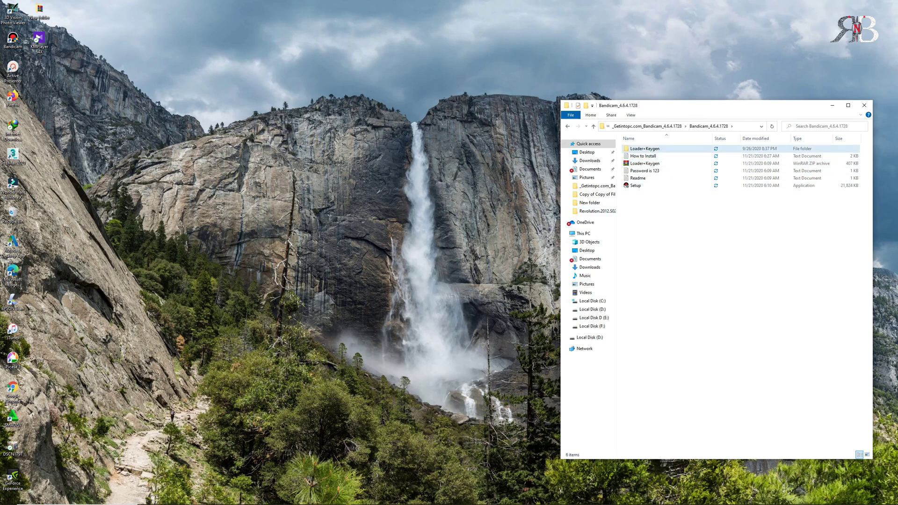
pyautogui.rightClick(636, 149)
pyautogui.click(653, 154)
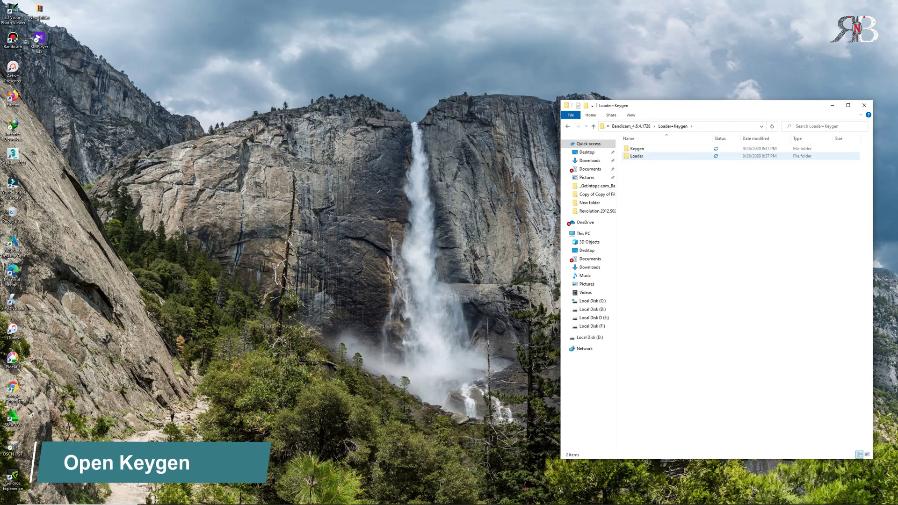
pyautogui.rightClick(637, 149)
pyautogui.click(653, 153)
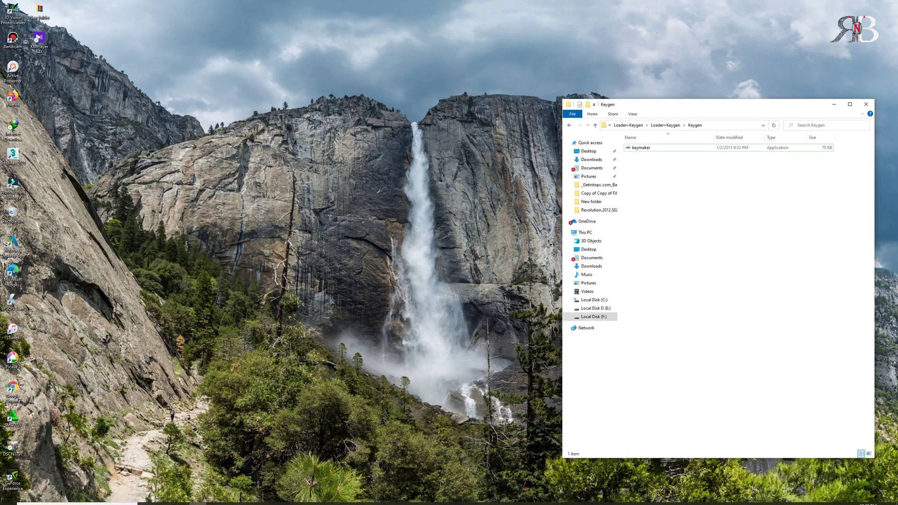
# Step: Copy the keymaker application and open Bandicam's file location from its desktop shortcut
pyautogui.click(641, 148)
pyautogui.rightClick(646, 148)
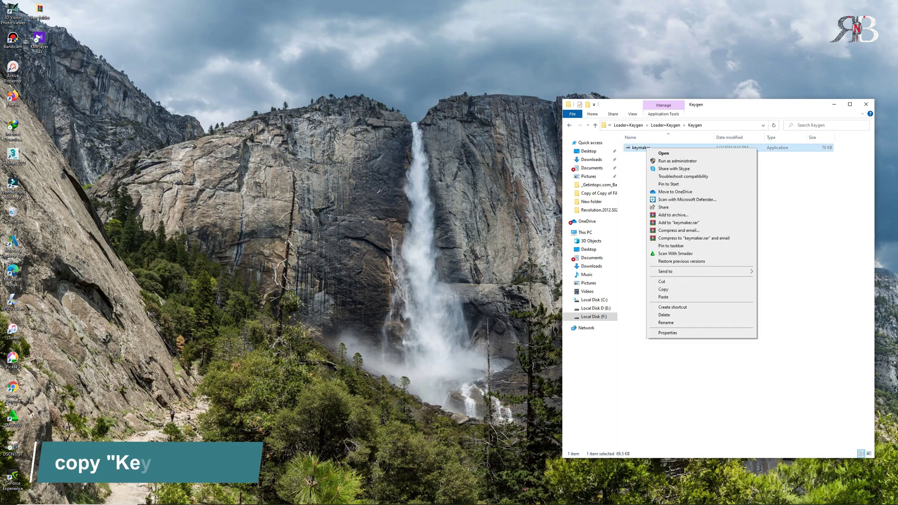
pyautogui.click(664, 289)
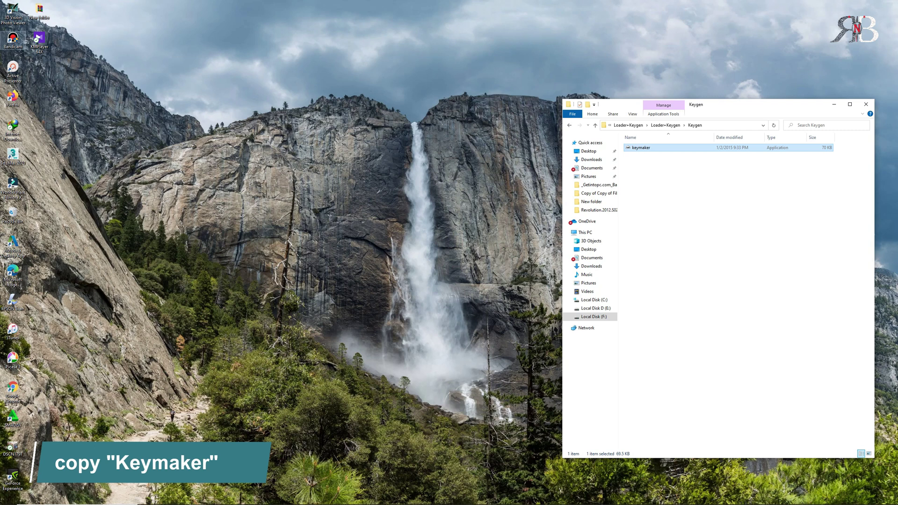
pyautogui.rightClick(13, 39)
pyautogui.click(41, 60)
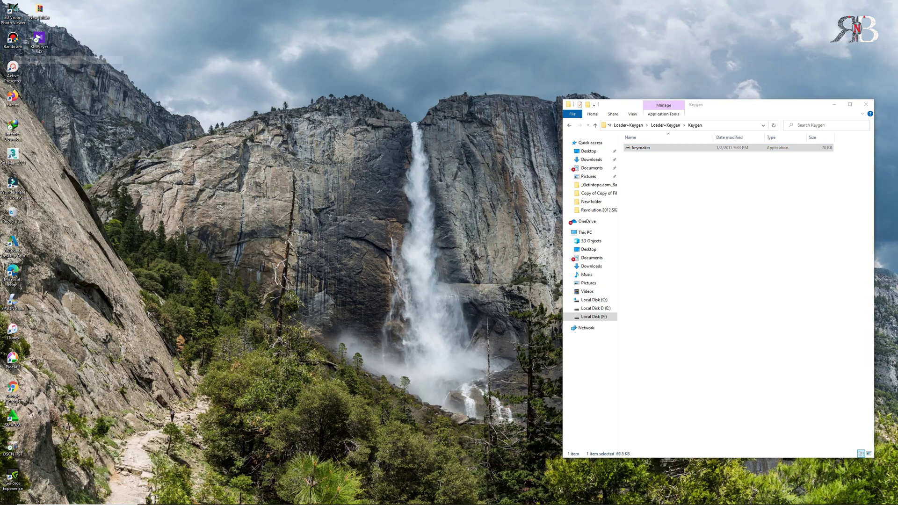
# Step: Paste keymaker into the Bandicam install folder, replacing the existing file with admin permission
pyautogui.moveTo(767, 114); pyautogui.dragTo(265, 108)
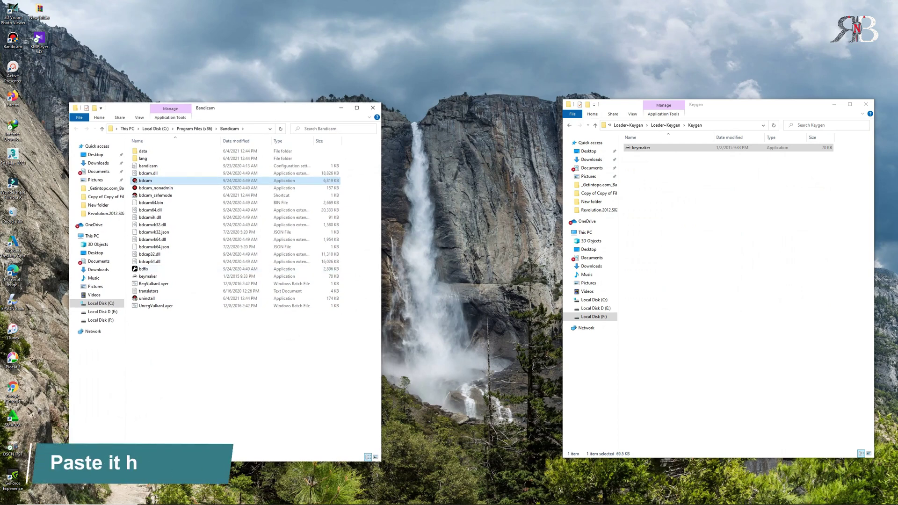
pyautogui.rightClick(237, 369)
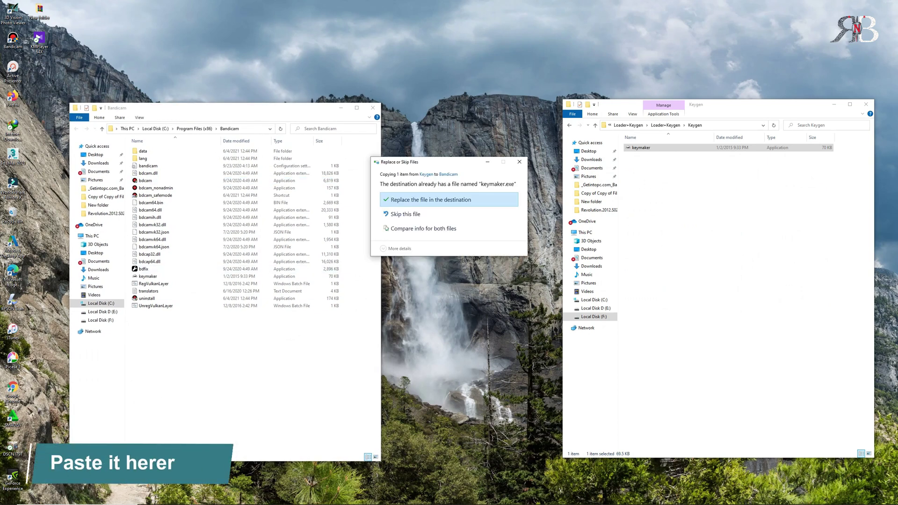
pyautogui.click(431, 199)
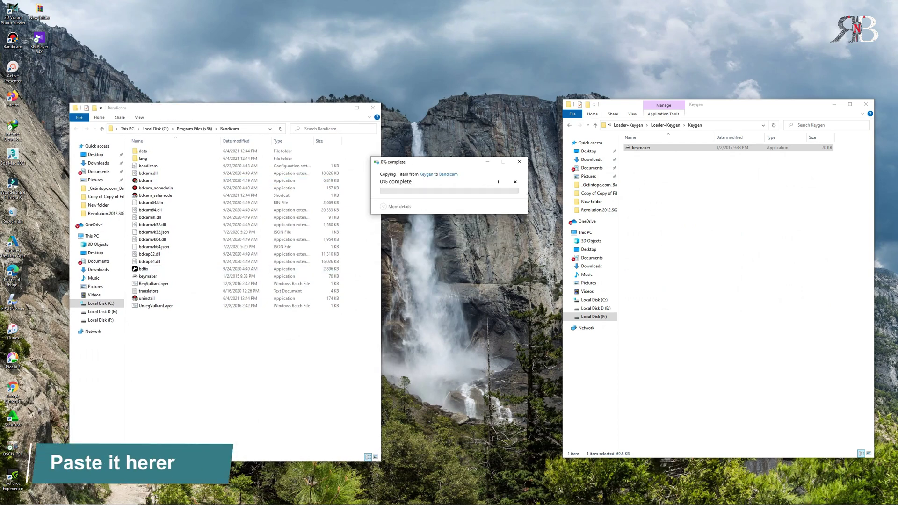
pyautogui.click(429, 209)
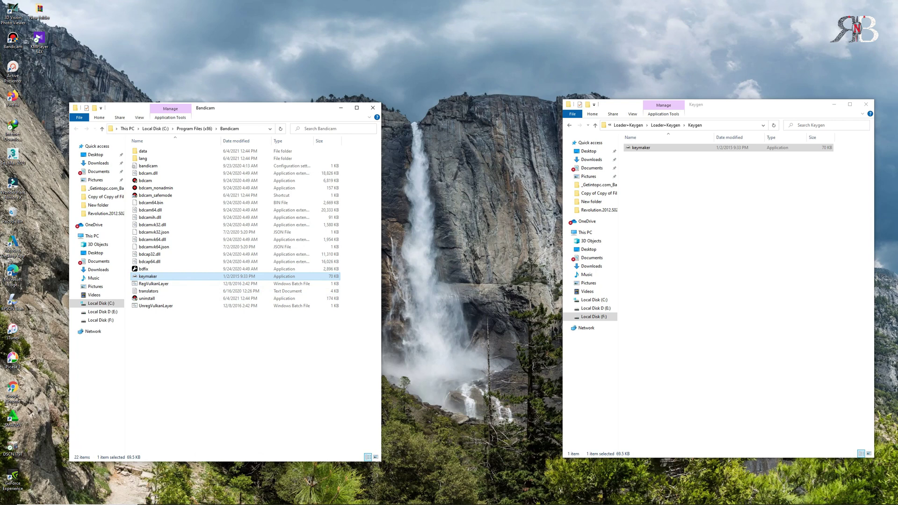
pyautogui.rightClick(183, 359)
pyautogui.click(201, 389)
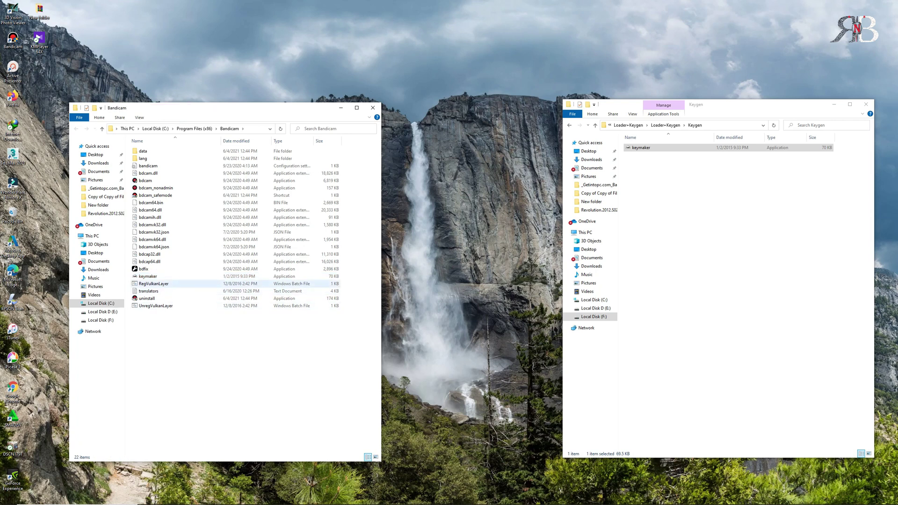
# Step: Run keymaker as administrator and register Bandicam with an e-mail address
pyautogui.click(145, 276)
pyautogui.rightClick(151, 276)
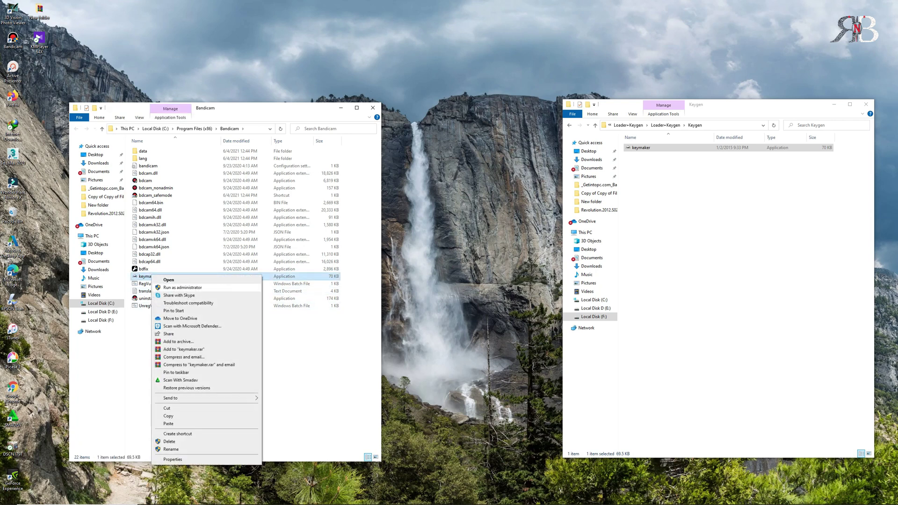
pyautogui.click(182, 287)
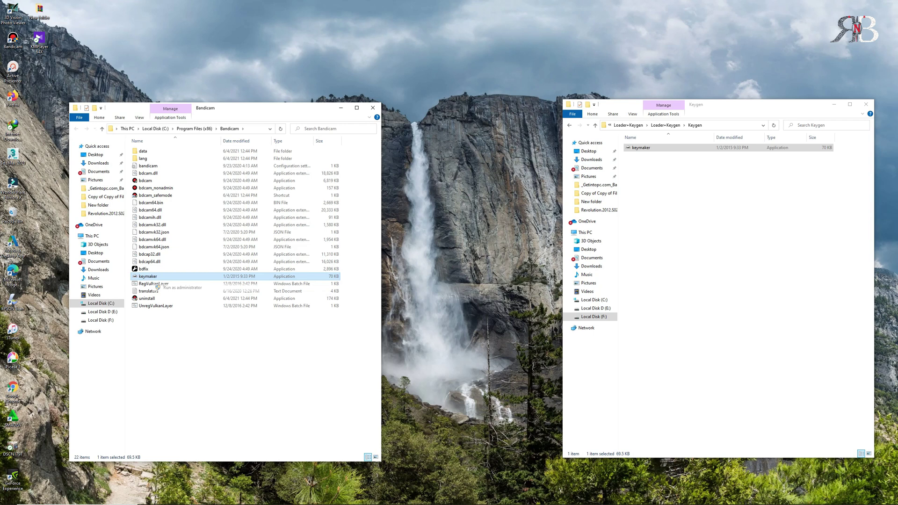
pyautogui.click(463, 276)
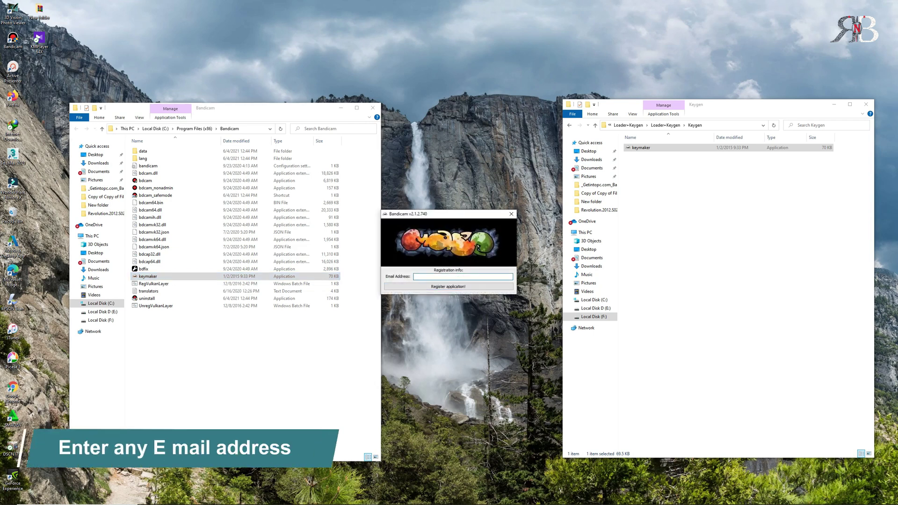
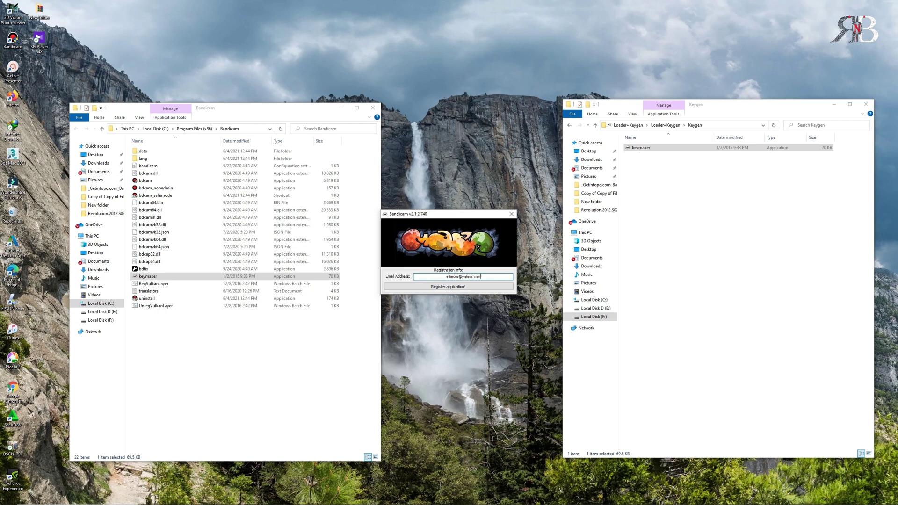
pyautogui.press('Tab')
pyautogui.press('Return')
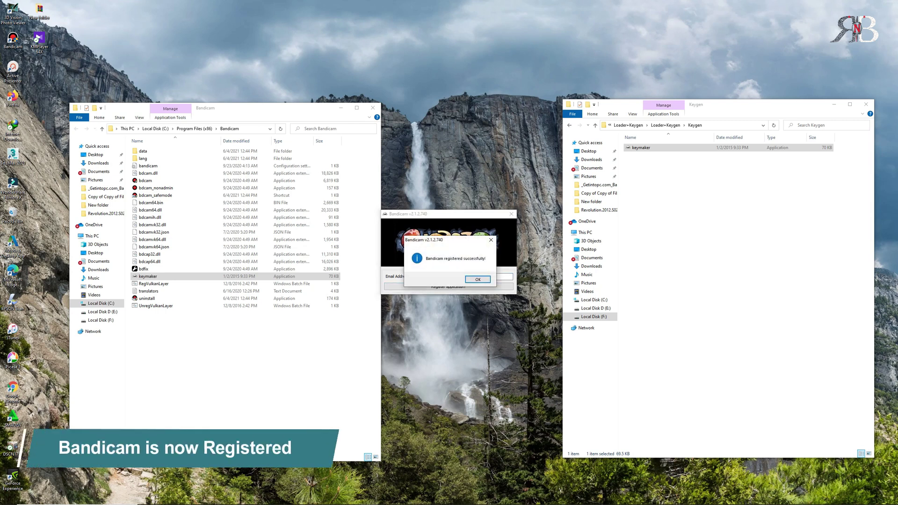
pyautogui.press('Return')
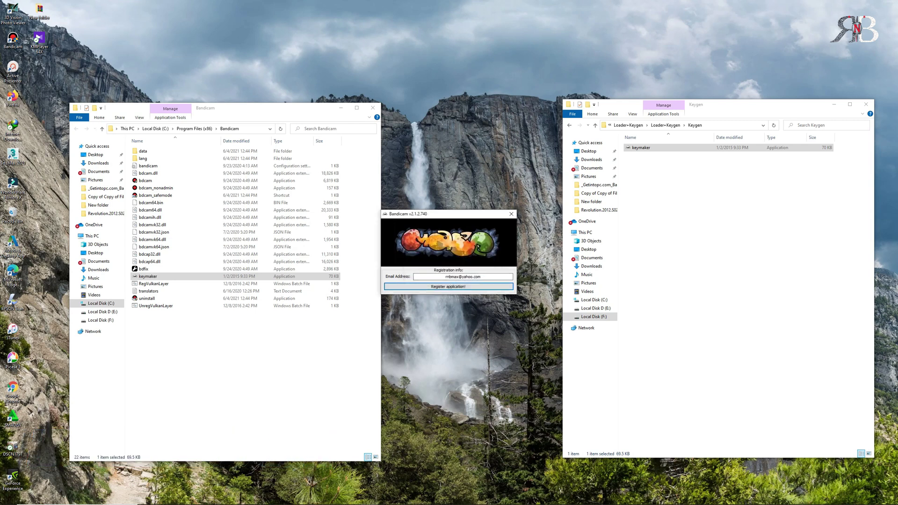
# Step: Close the keygen window and both File Explorer windows
pyautogui.click(511, 213)
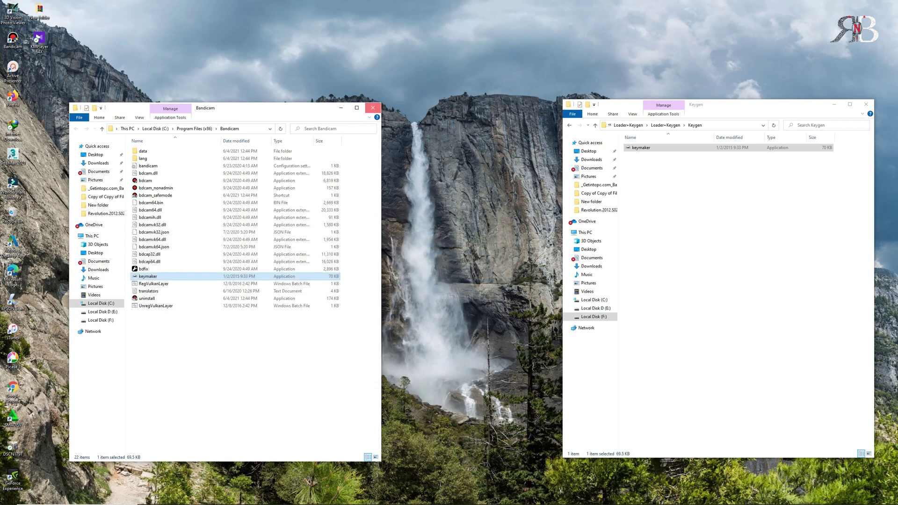
pyautogui.click(372, 107)
pyautogui.click(866, 105)
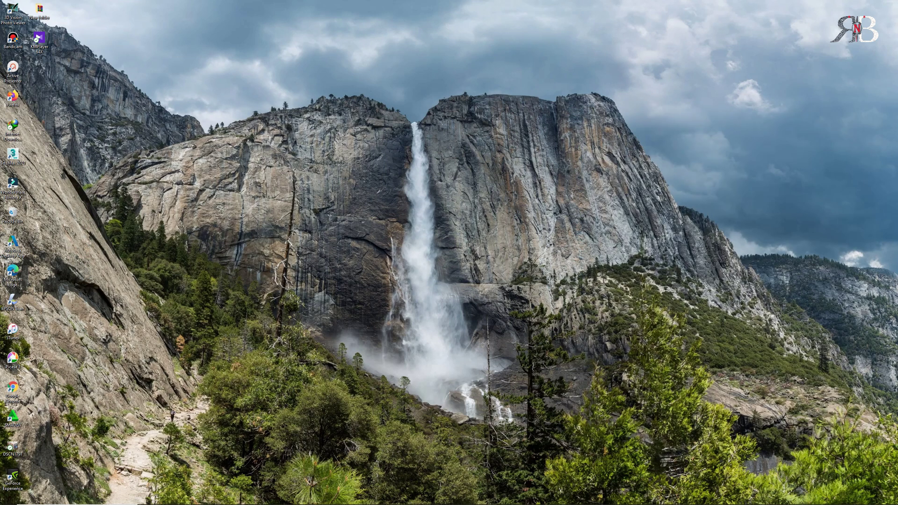
# Step: Refresh the desktop and launch Bandicam from its desktop shortcut
pyautogui.rightClick(205, 201)
pyautogui.click(223, 221)
pyautogui.rightClick(13, 40)
pyautogui.click(29, 46)
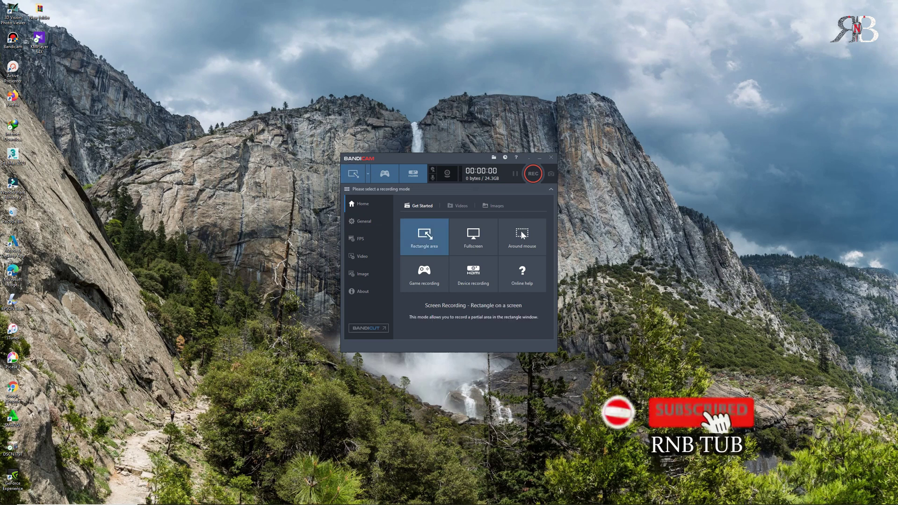
# Step: Record a fullscreen test clip of about 15 seconds, stopping it with F12
pyautogui.click(473, 236)
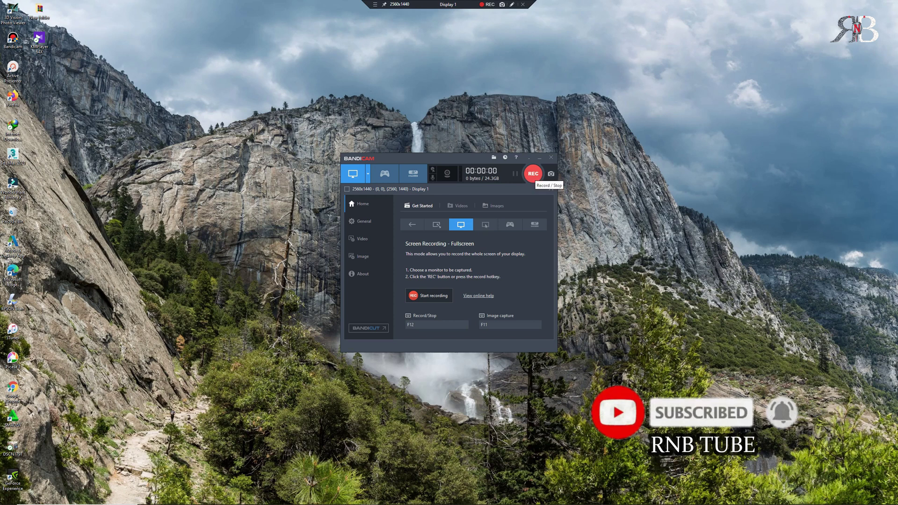
pyautogui.click(534, 174)
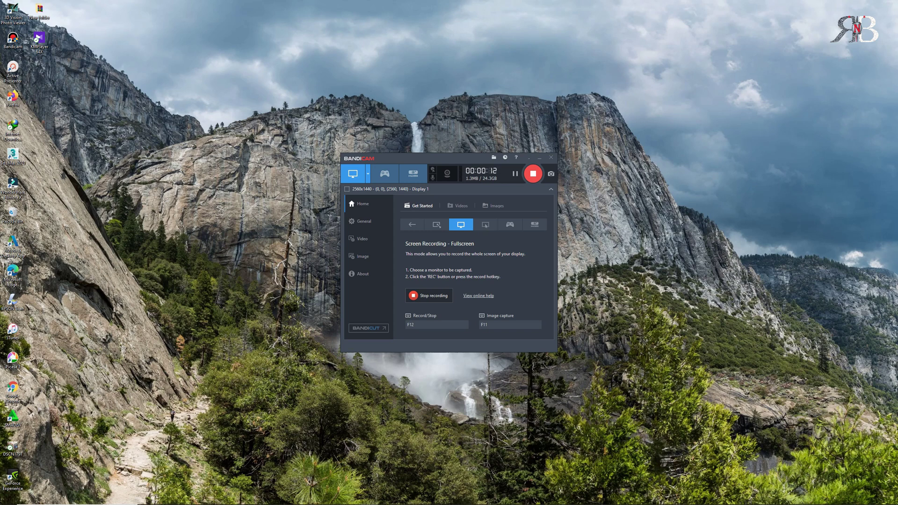
pyautogui.press('F12')
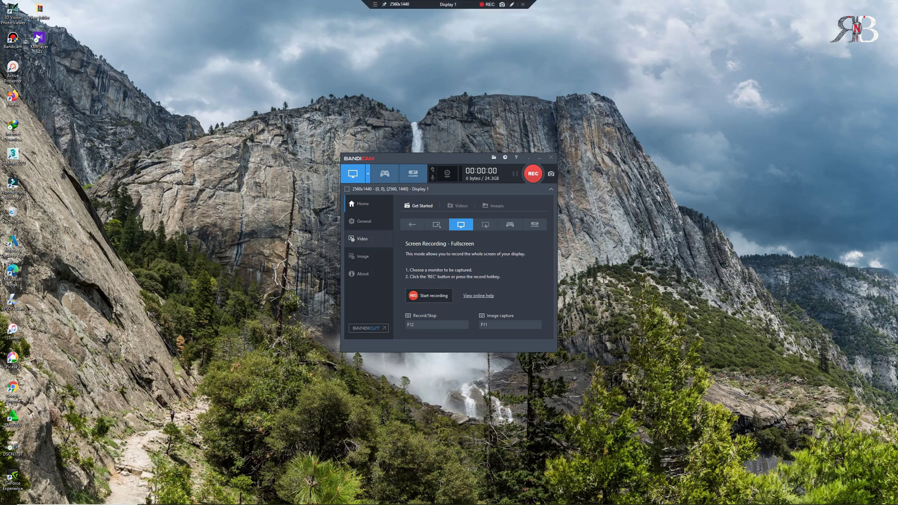
# Step: Browse the Video and General settings, return to Home, and show the hidden tray icons
pyautogui.click(362, 239)
pyautogui.click(364, 221)
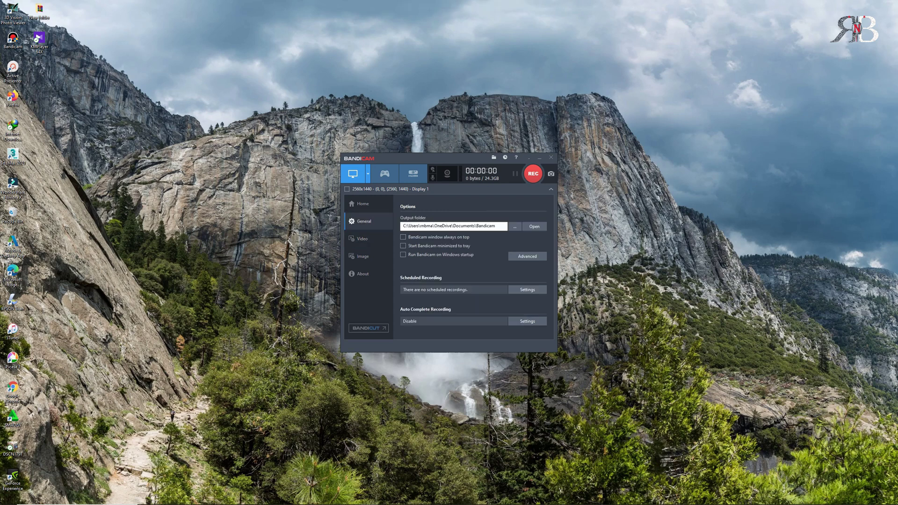
pyautogui.click(363, 204)
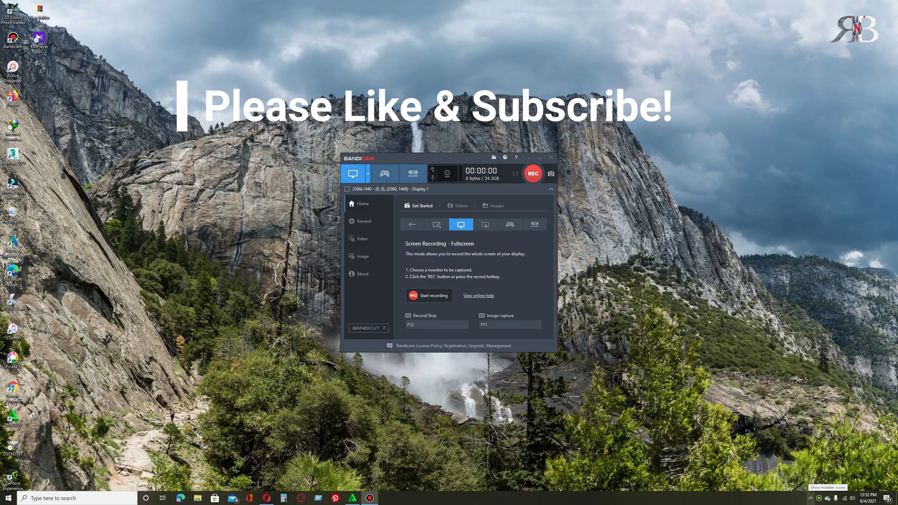
pyautogui.click(811, 499)
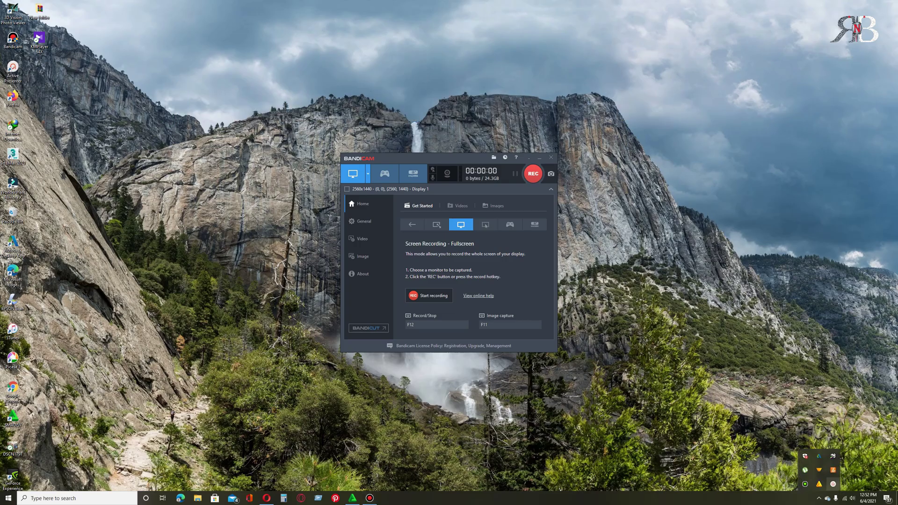